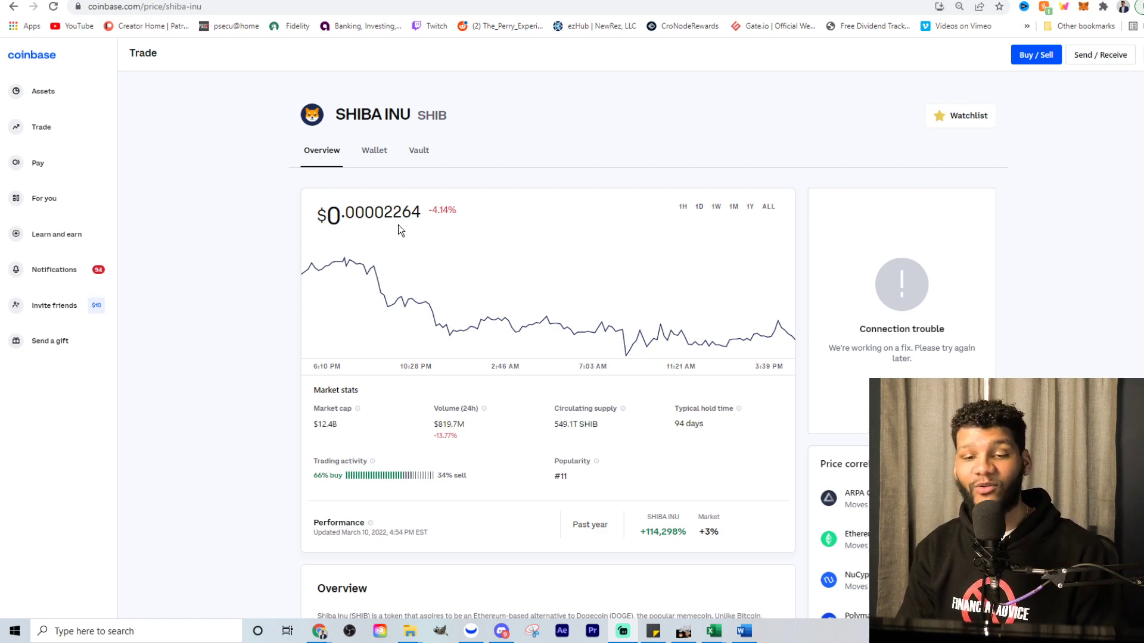
Step the SHIB chart through 1W and 1M to the one-year range showing +114,247.37%
mouse_move(345, 261)
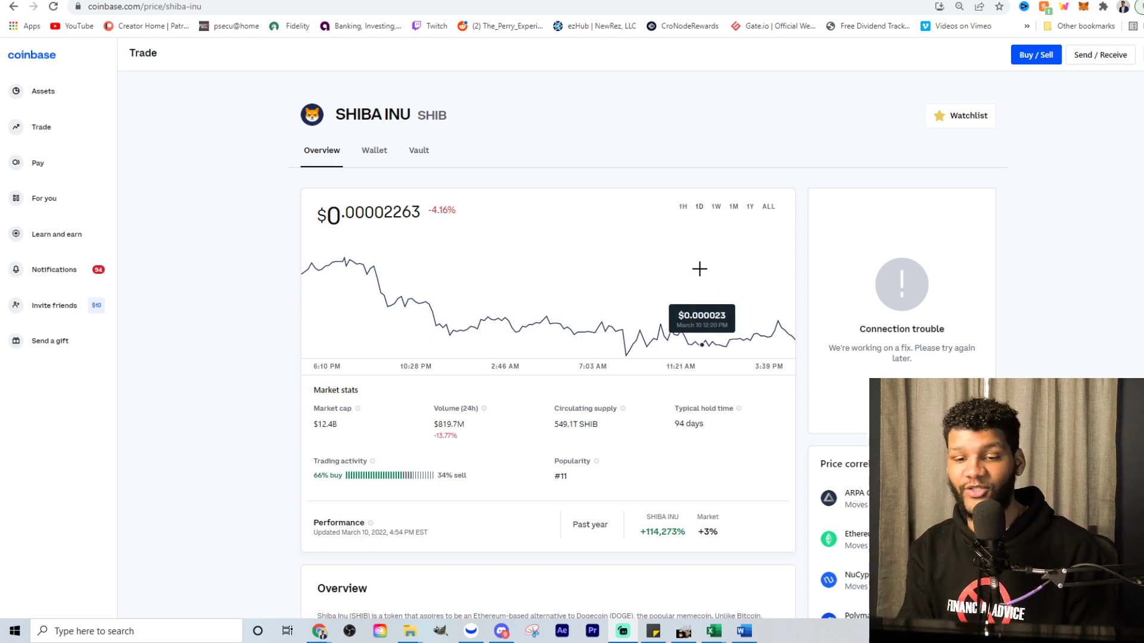
left_click(716, 208)
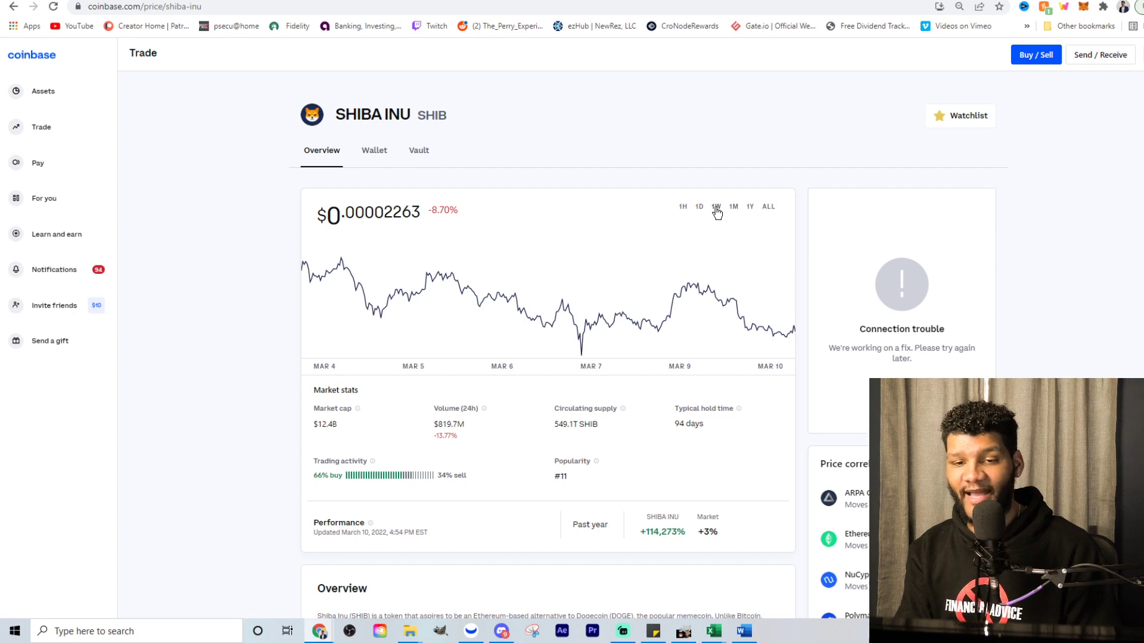
left_click(734, 208)
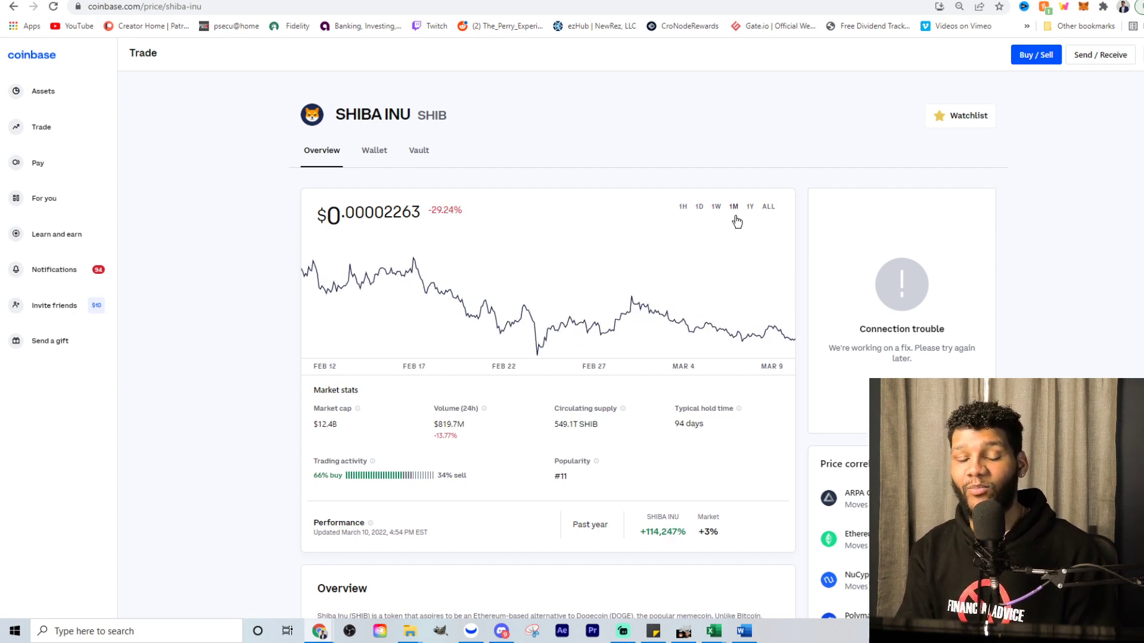
left_click(750, 208)
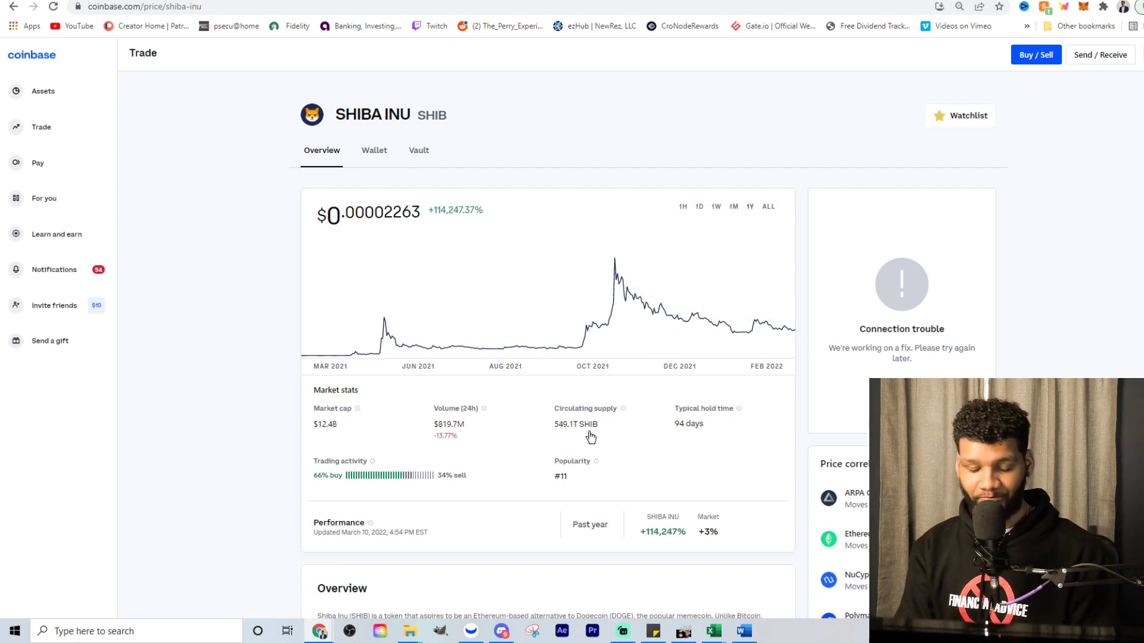
Bring up the SHIB Exit sheet of the Crypto Potential Spreadsheet workbook from the taskbar
mouse_move(557, 467)
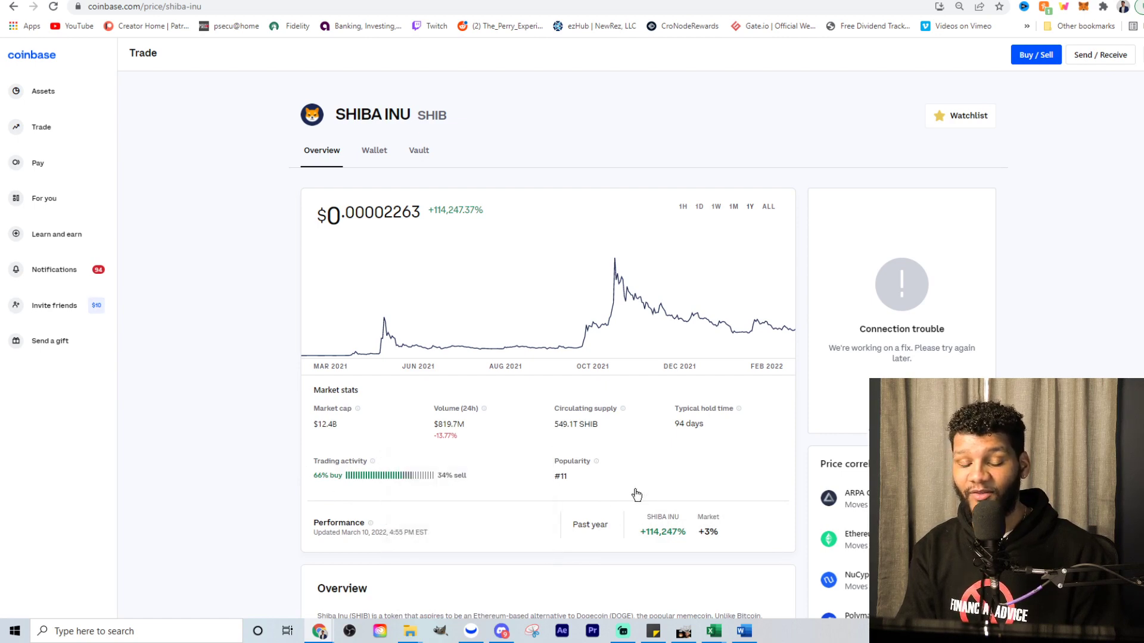
mouse_move(474, 411)
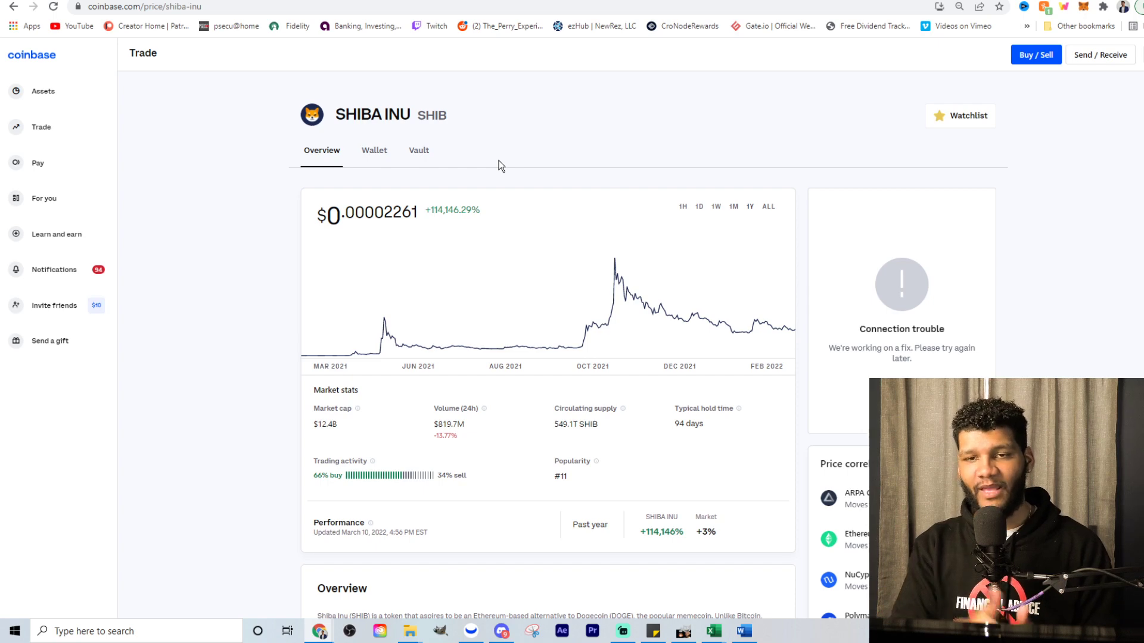
mouse_move(325, 355)
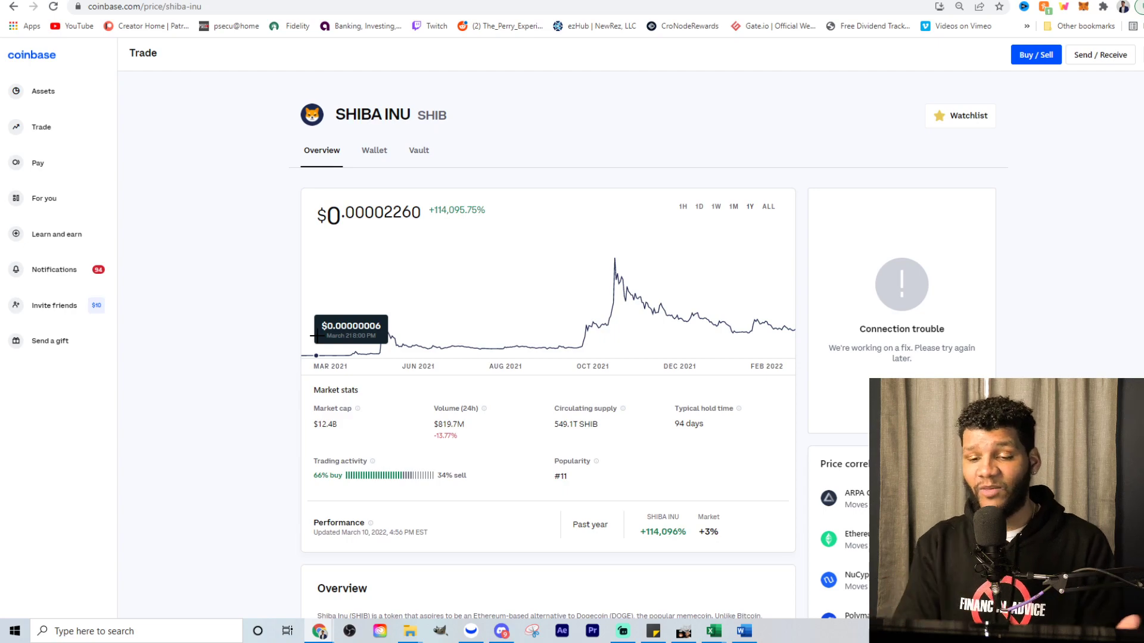
Change the APY in J7 from 5% to 2%, then review the C3 gains formula
mouse_move(717, 639)
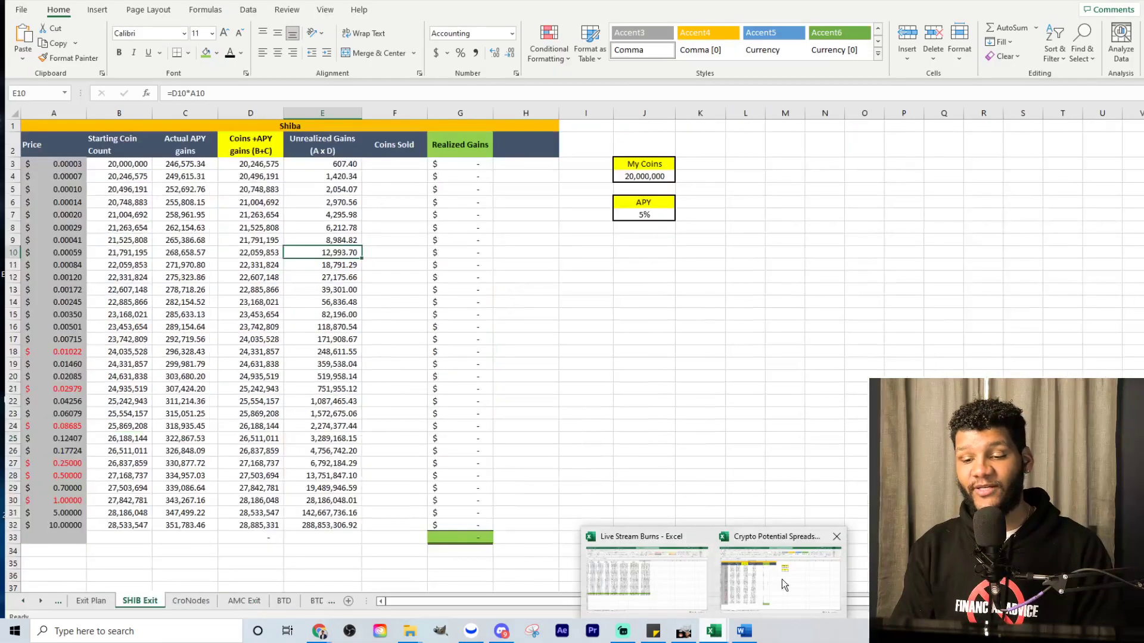
left_click(774, 579)
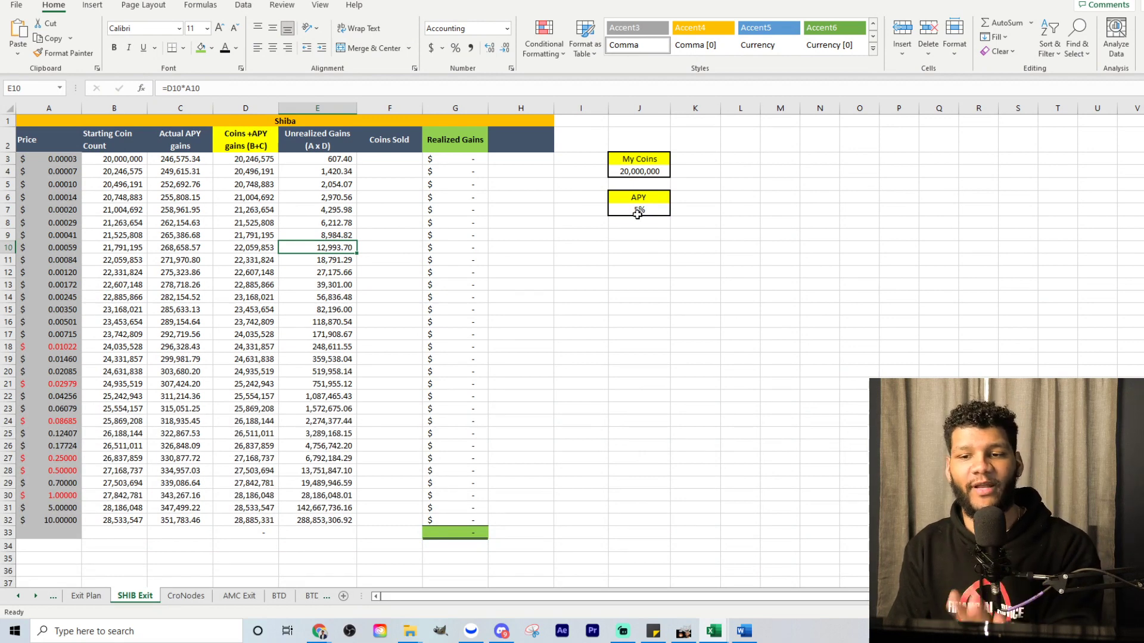
double_click(638, 213)
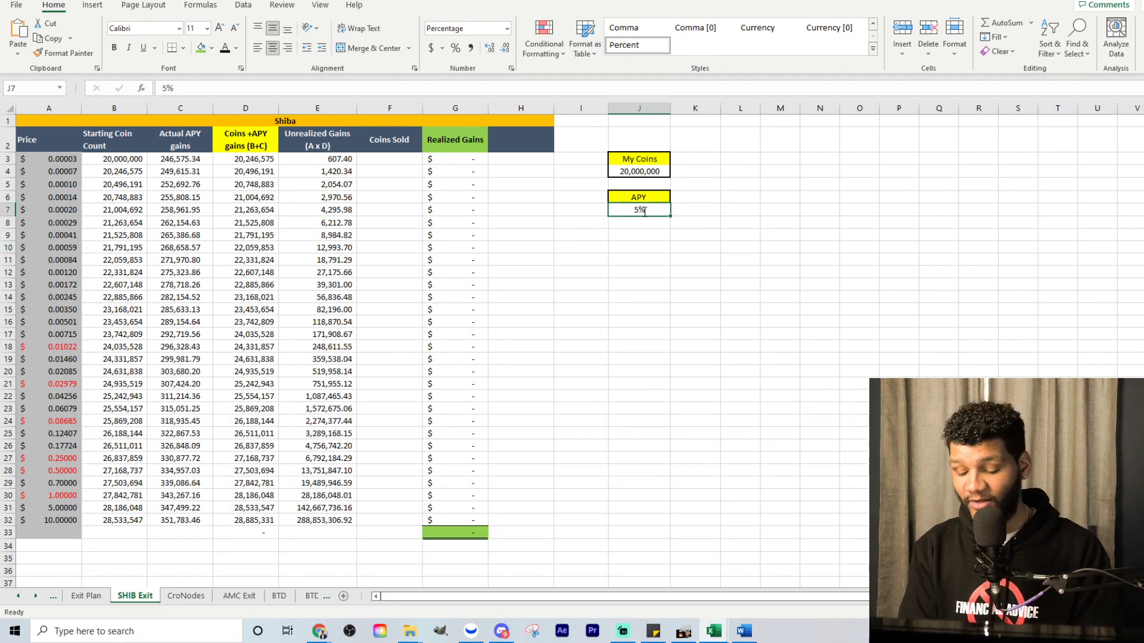
key("BackSpace")
key("BackSpace")
type("2%")
key("Return")
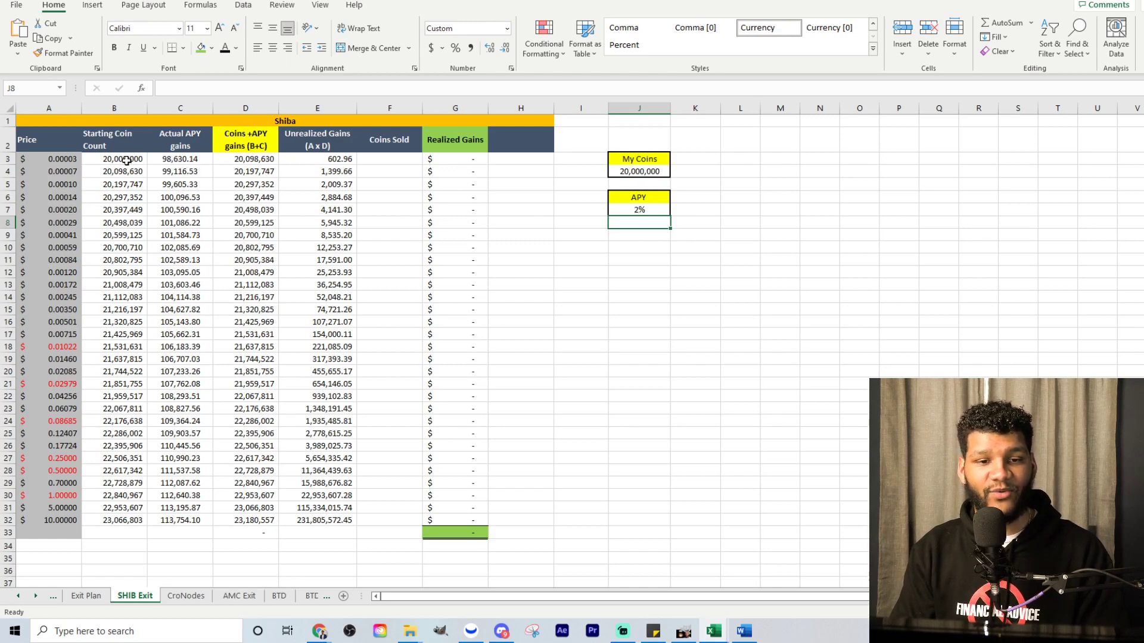
left_click(165, 160)
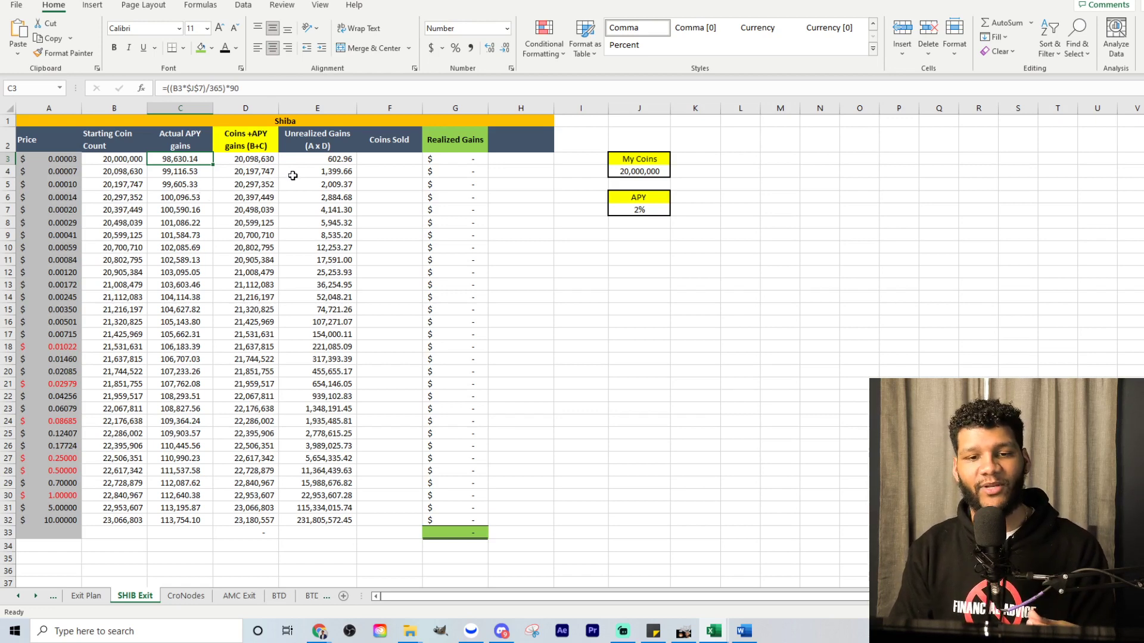
left_click(320, 159)
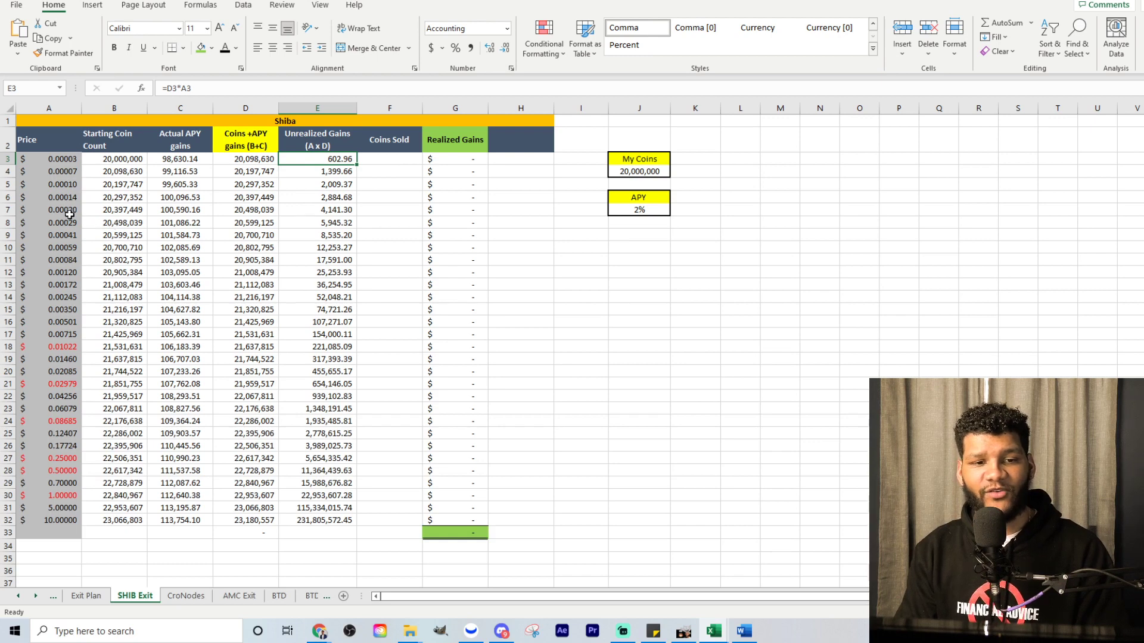
left_click(375, 214)
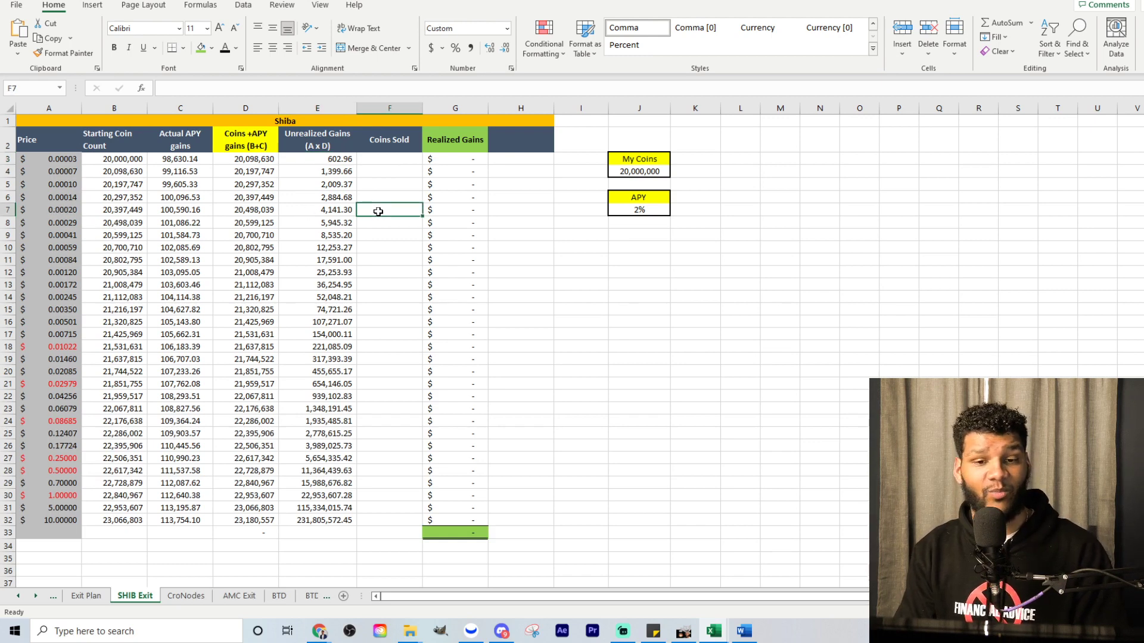
left_click(371, 294)
left_click(385, 394)
left_click(373, 474)
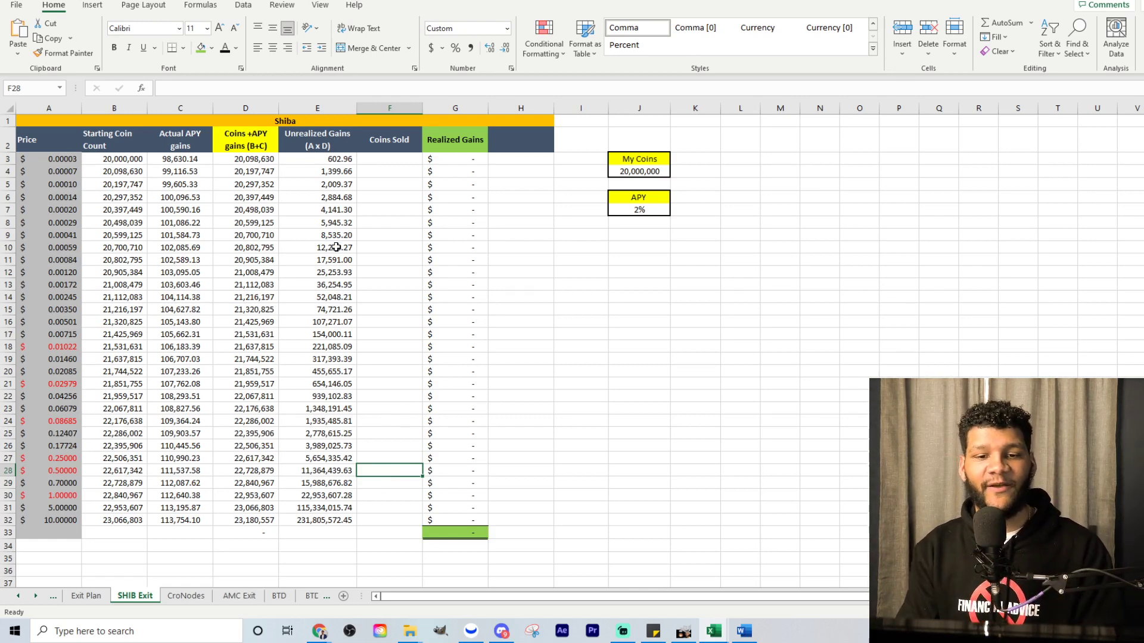
left_click(339, 158)
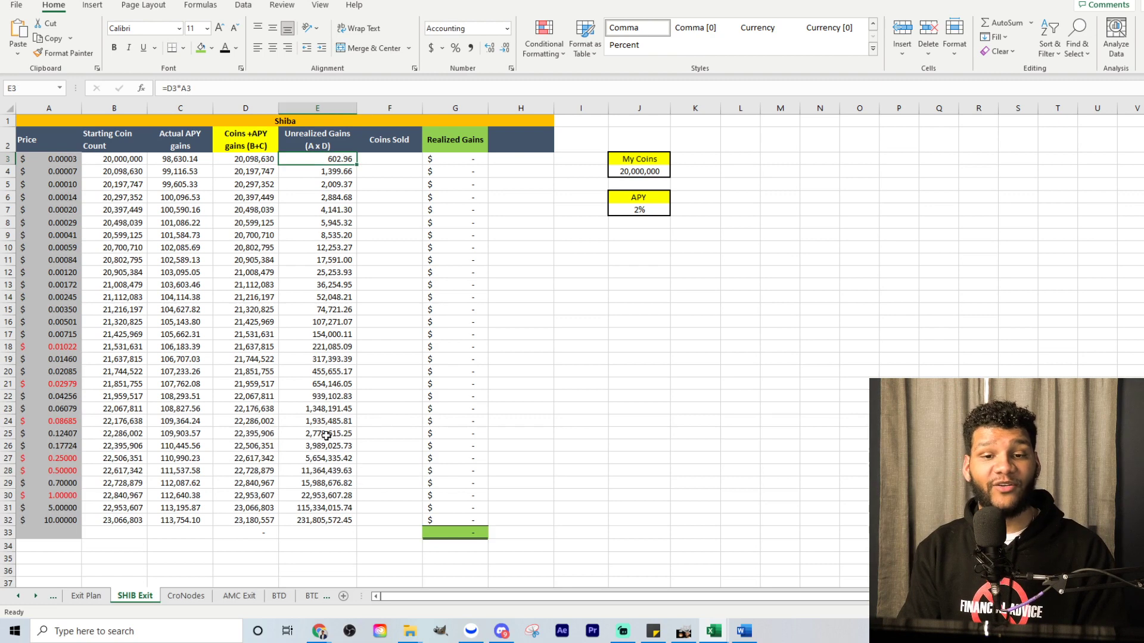
left_click(332, 248)
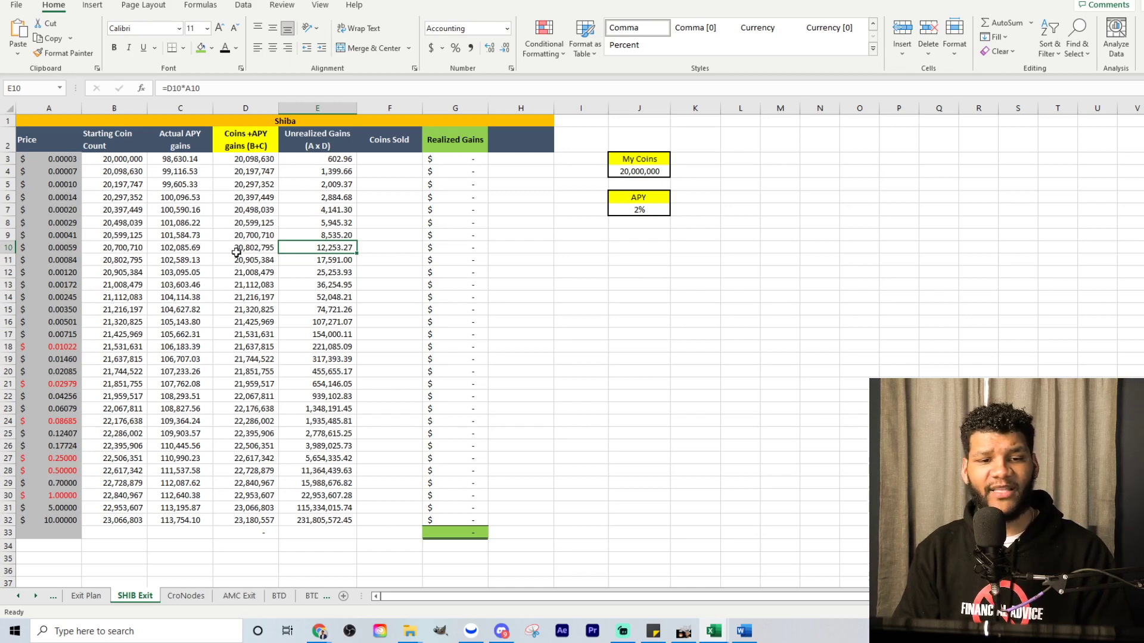
Enter 2,000,000 coins sold at $0.00059 in F10, realizing $1,178.04
left_click(385, 249)
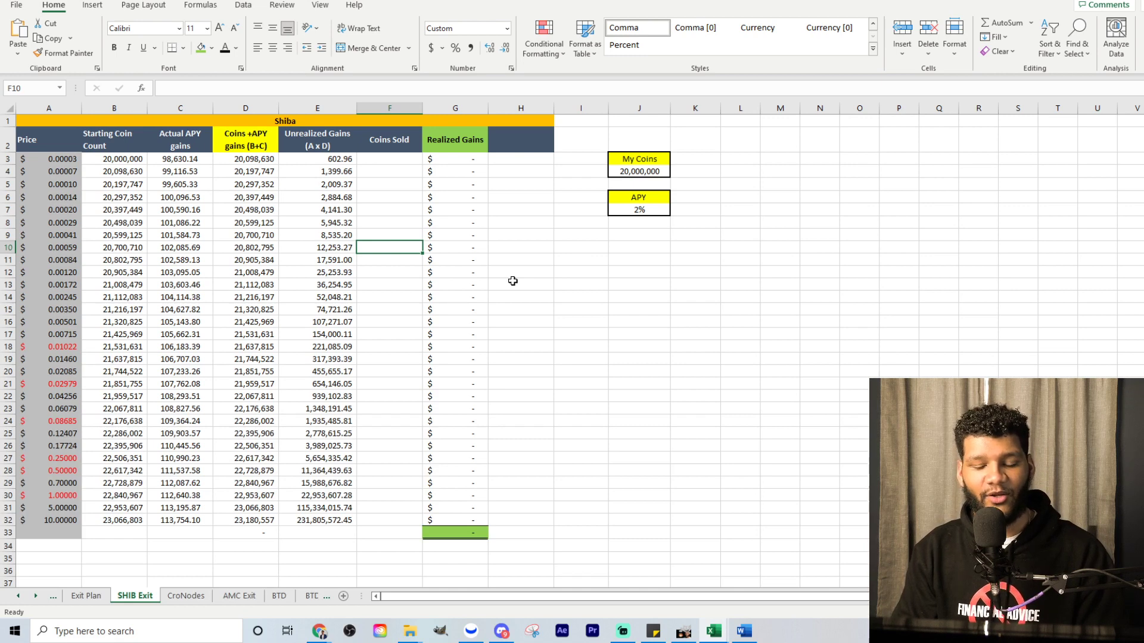
type("2000000")
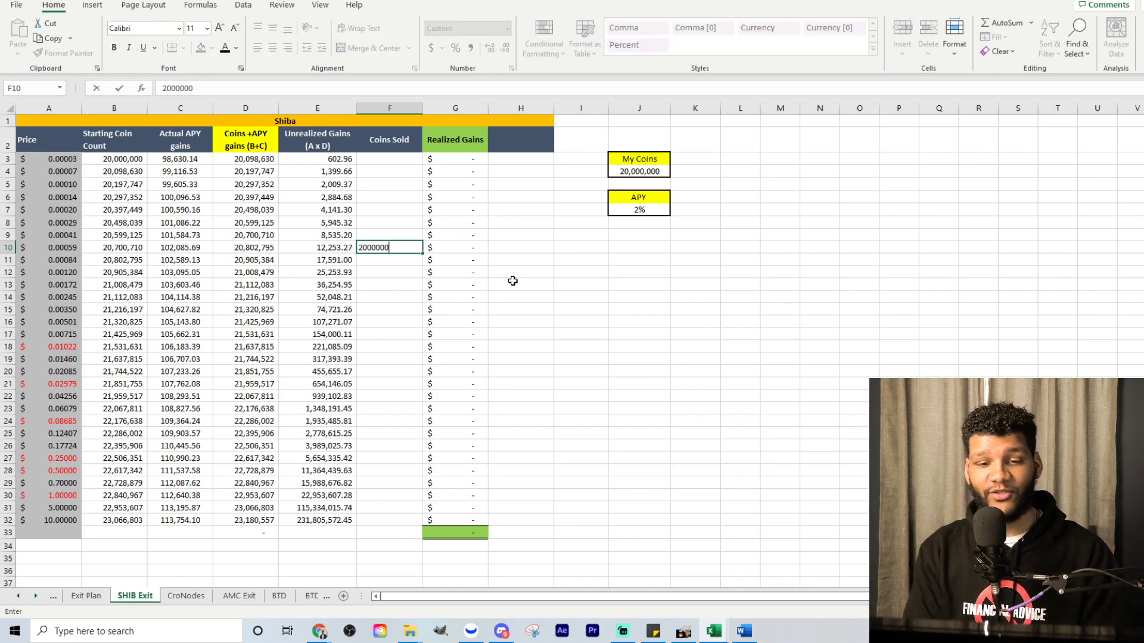
key("Tab")
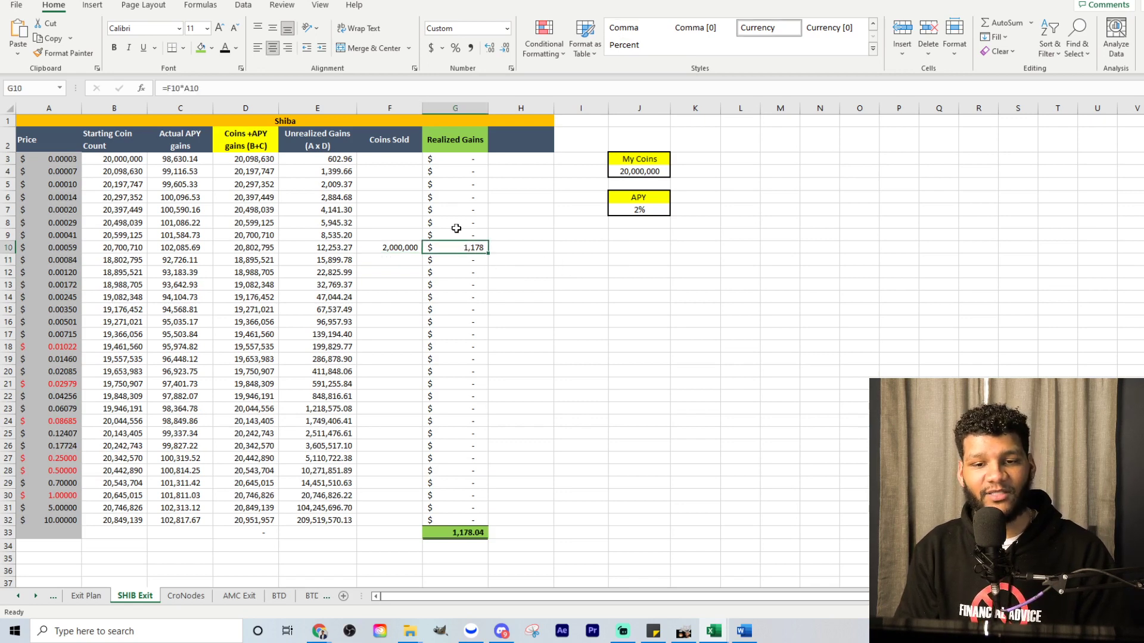
left_click(332, 160)
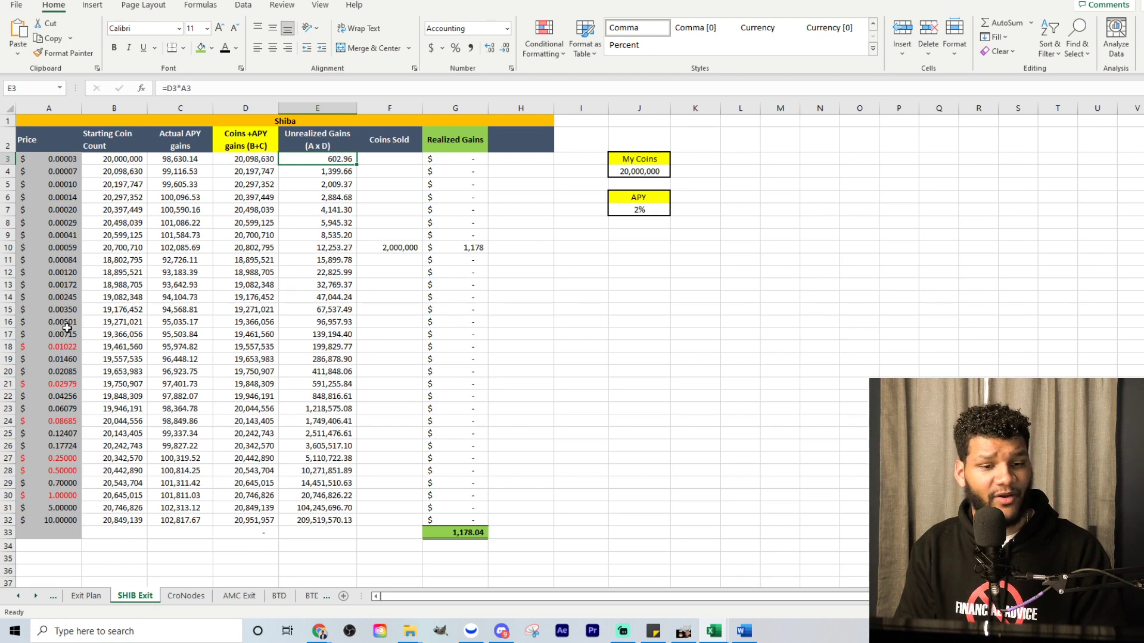
left_click(391, 322)
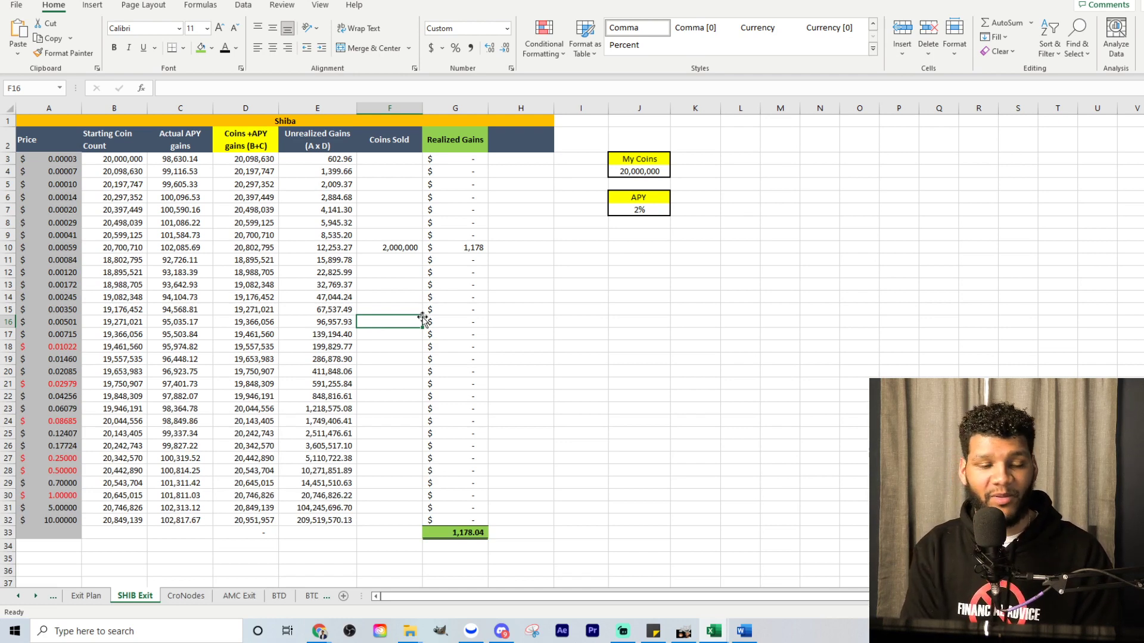
Sell 10,000,000 coins at $0.00501 in F16 and review realized gains G10:G16 totalling 51,243.95
type("10,0")
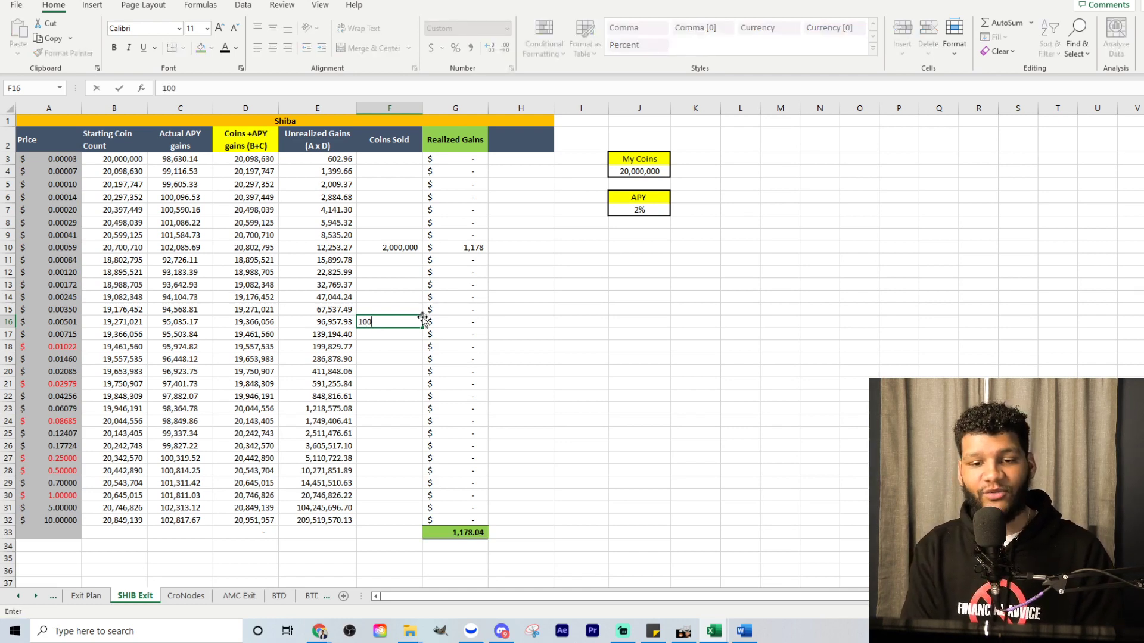
type("00,000")
key("Return")
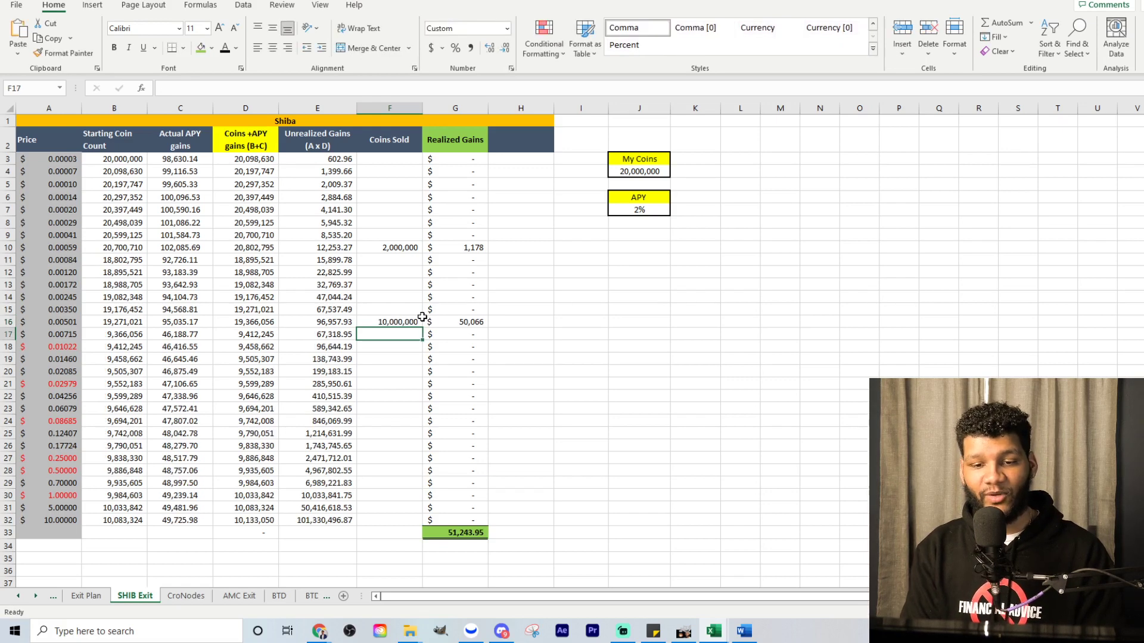
left_click_drag(466, 246, 460, 322)
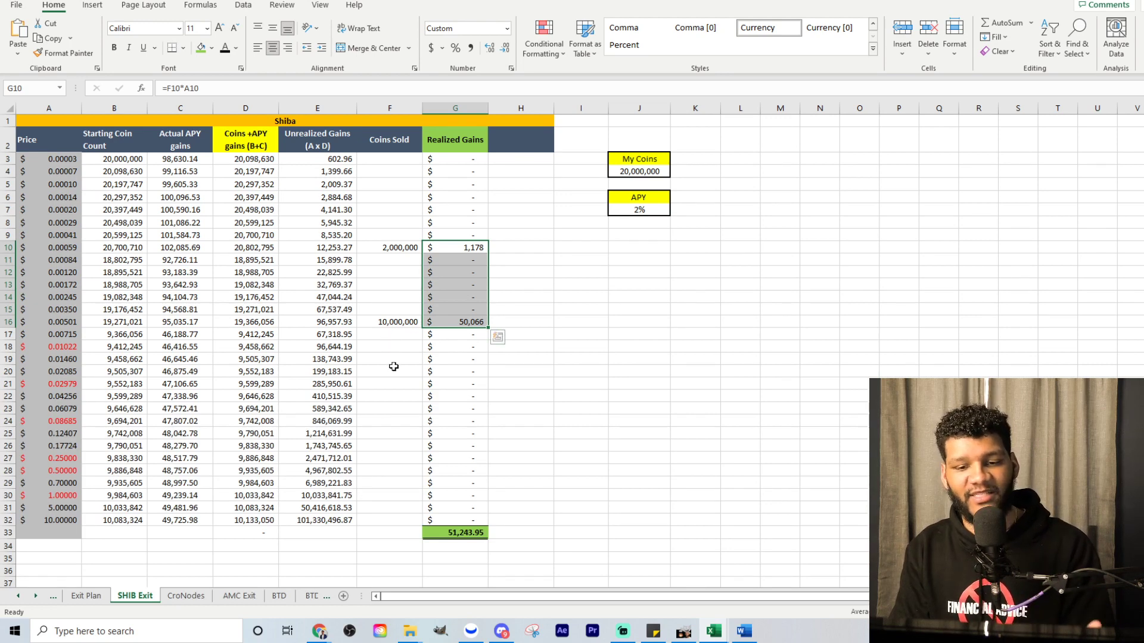
Sell 2,000,000 coins at $0.02979 in F21, lifting total realized gains to 110,821.41
left_click(391, 384)
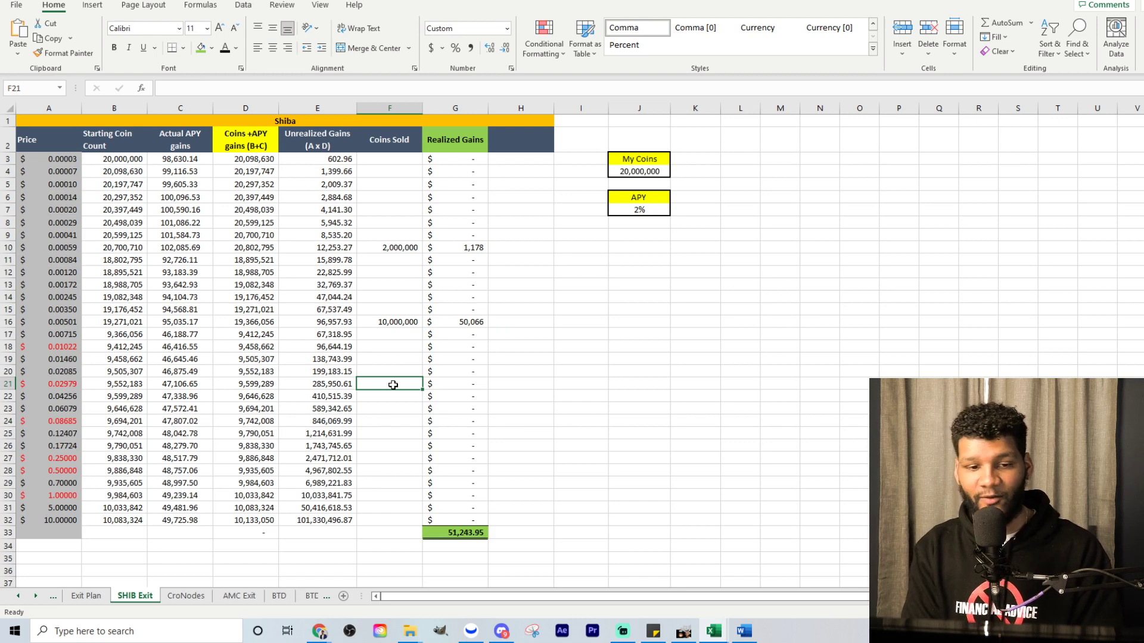
type("1")
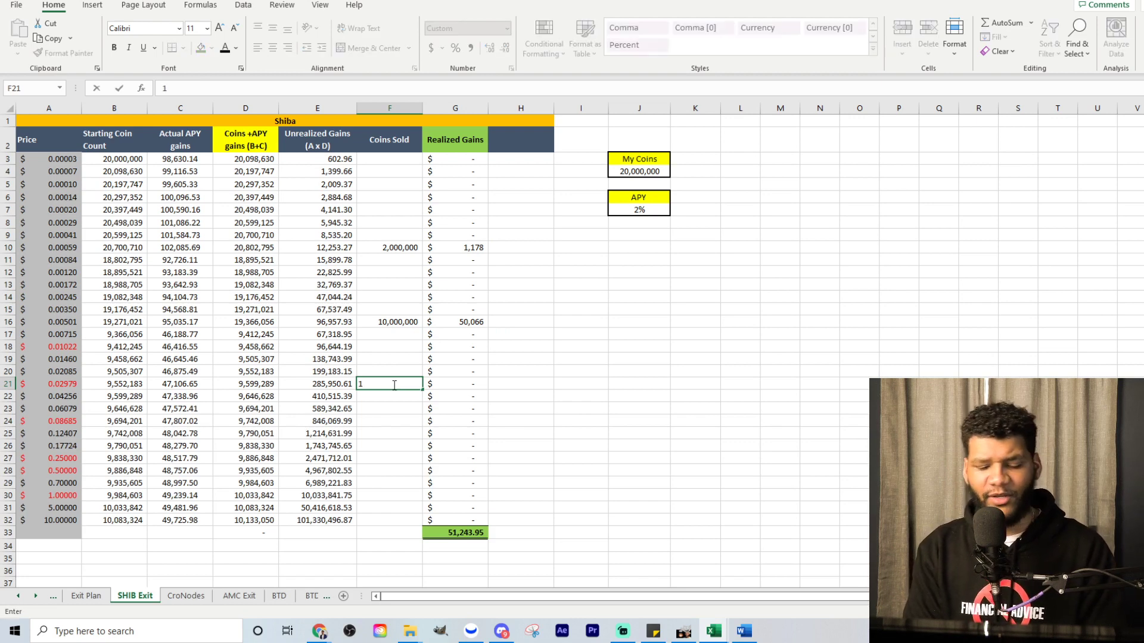
type("0,000,00")
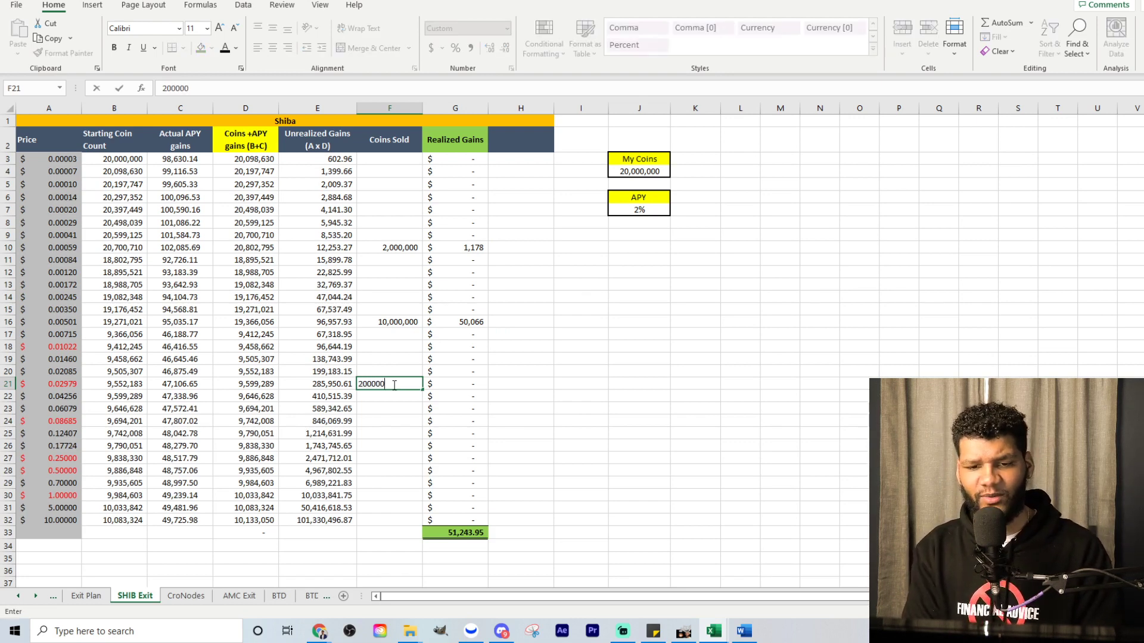
key("Return")
left_click_drag(459, 384, 462, 248)
left_click(507, 508)
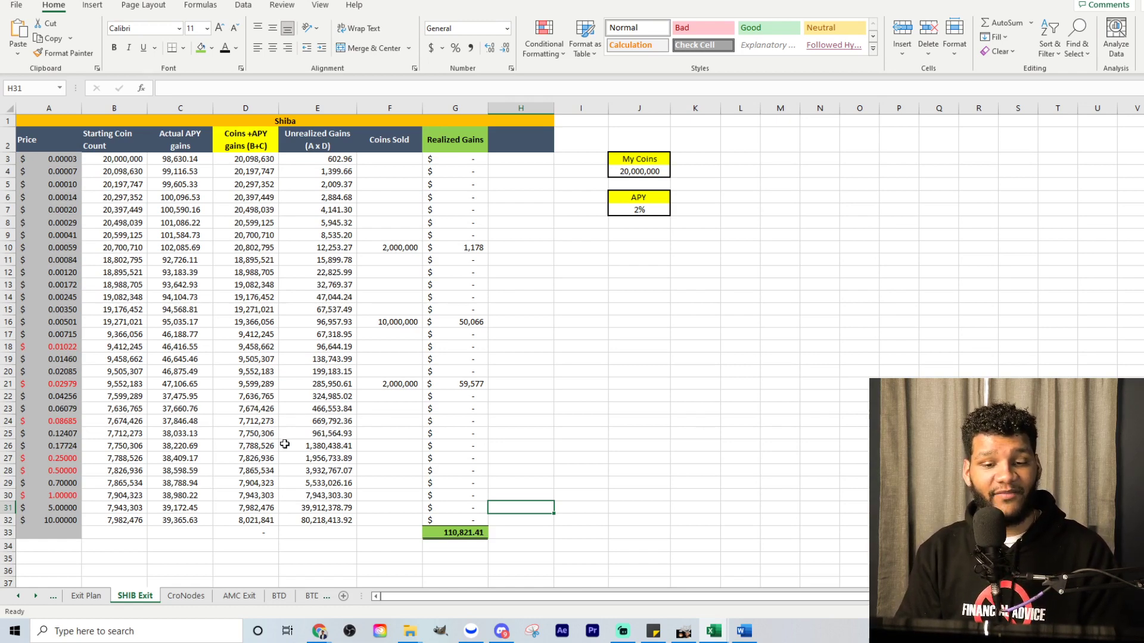
left_click(380, 460)
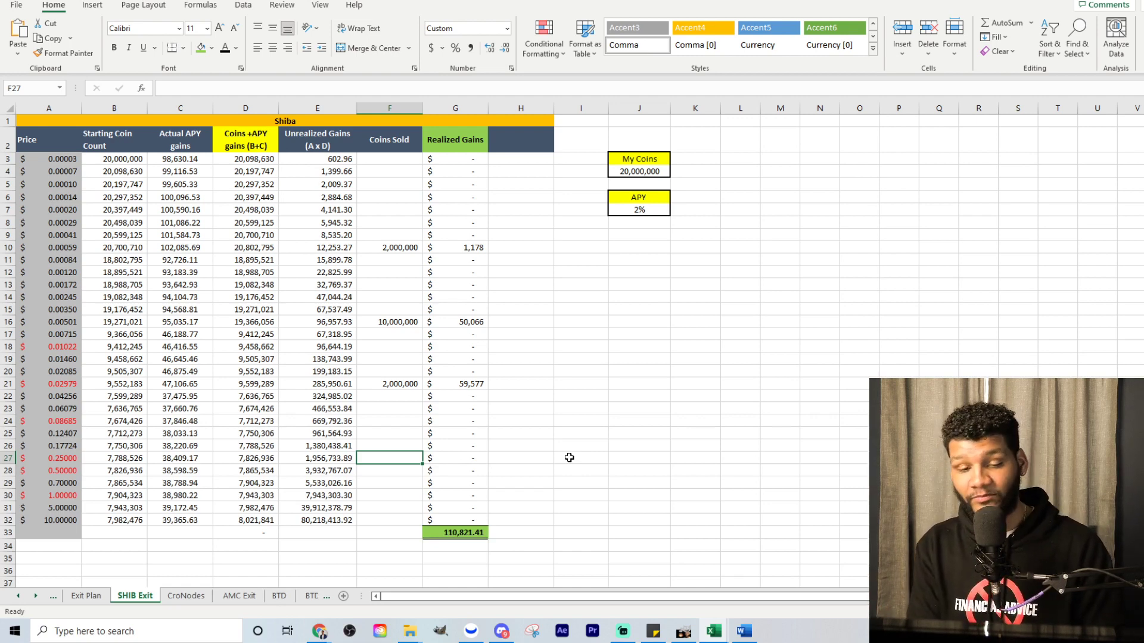
type("=")
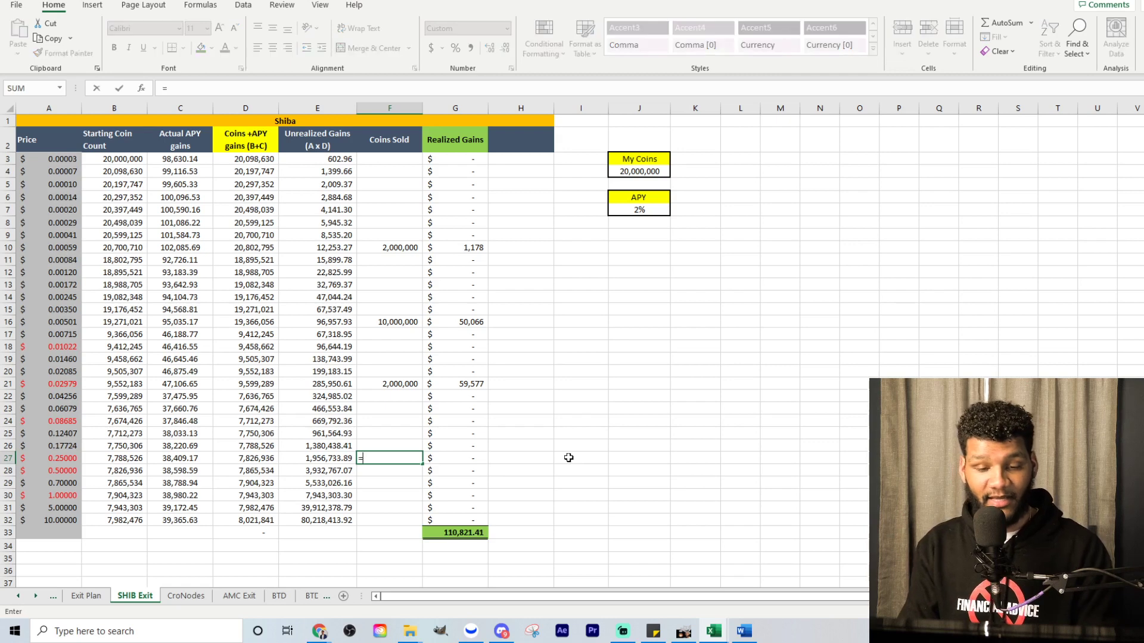
left_click(126, 458)
key("Return")
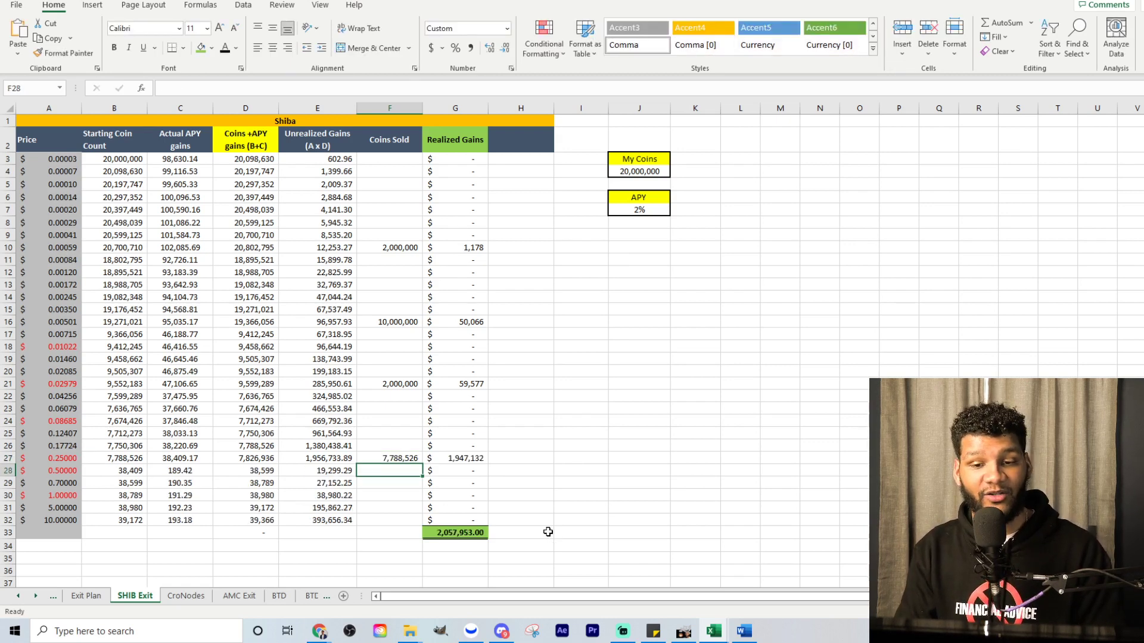
left_click(397, 459)
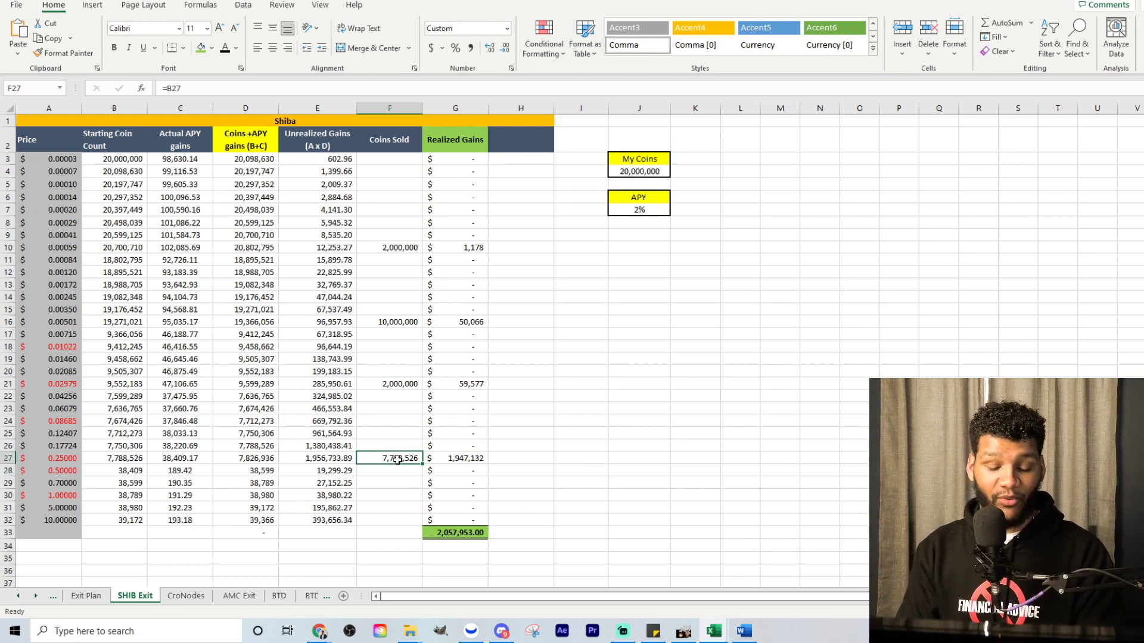
key("BackSpace")
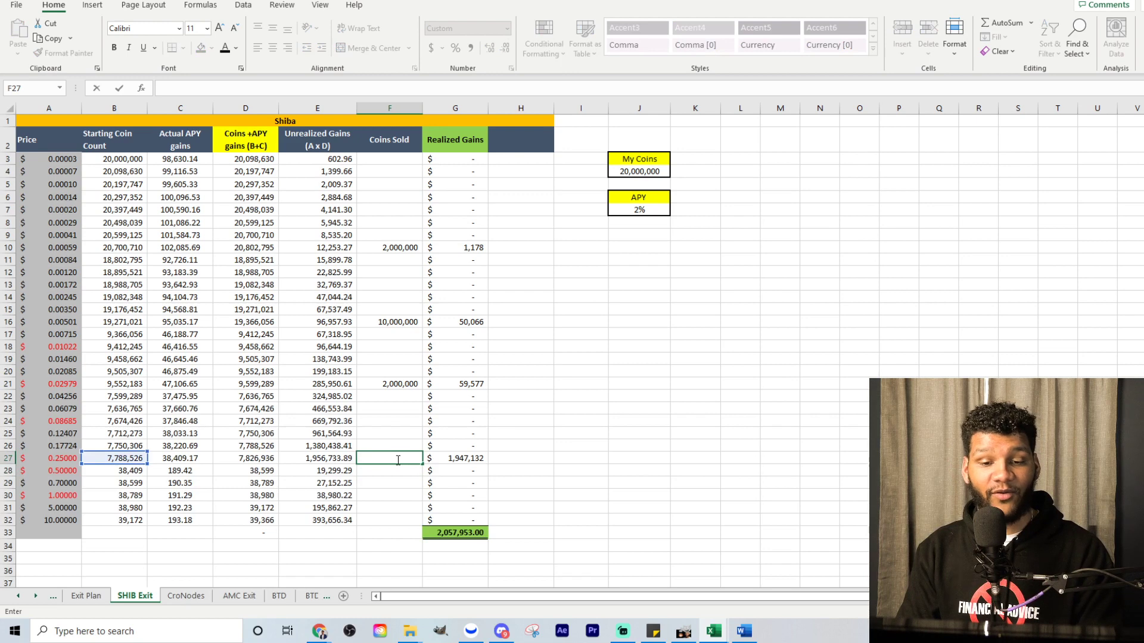
key("Return")
left_click(384, 459)
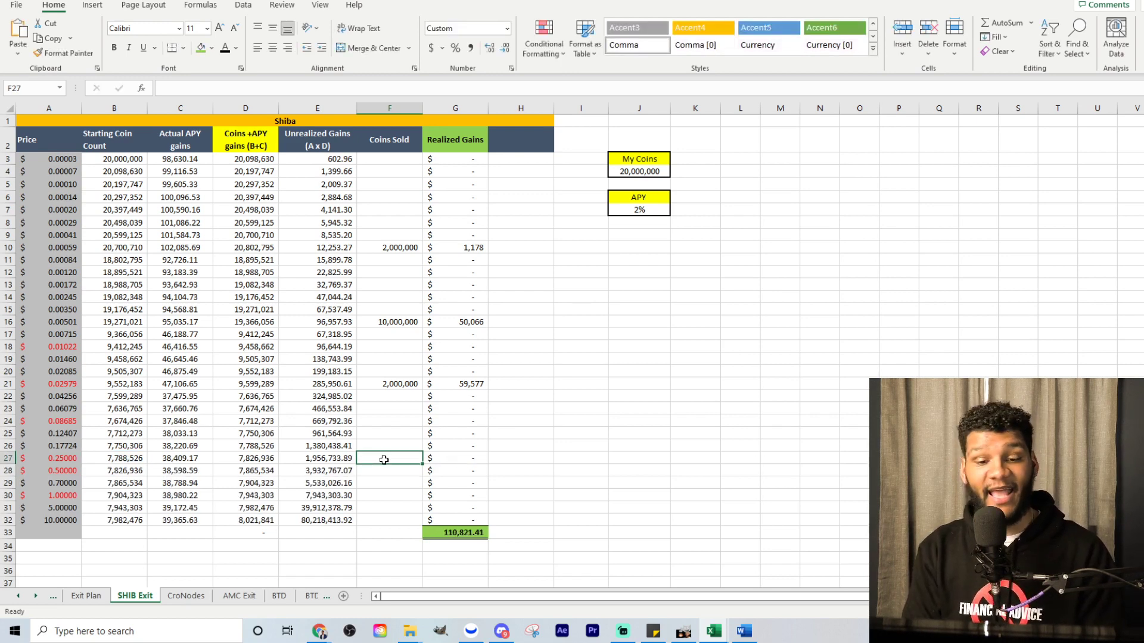
Sell 3,500,000 coins at $0.25 in F27 and check G27 and the G33 total of 985,821.41
type("3,5")
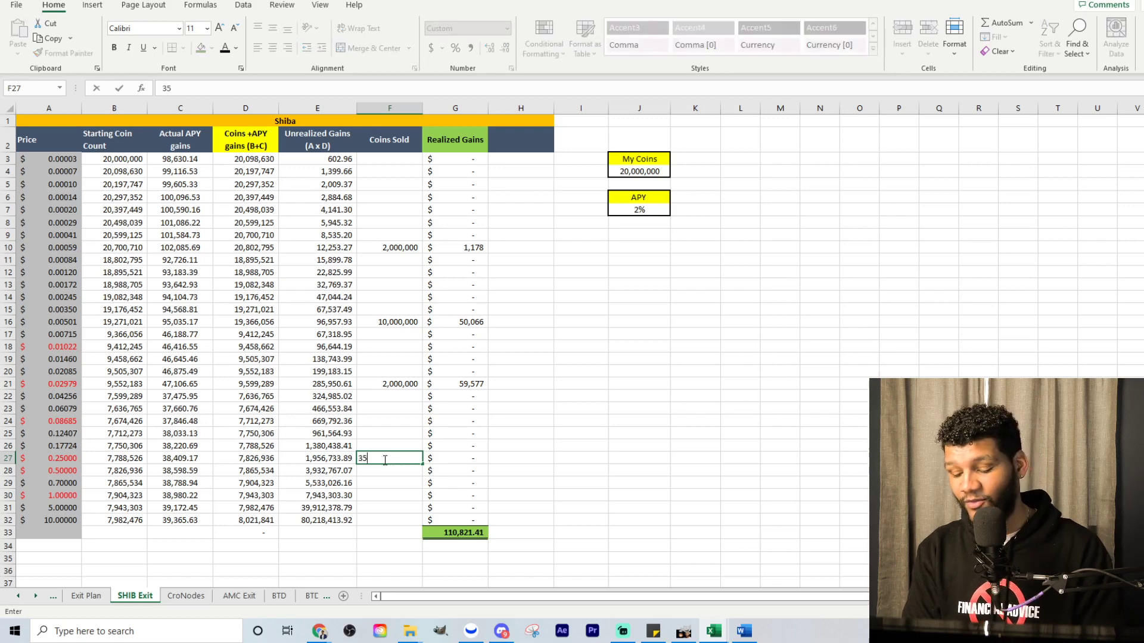
type("00,000")
key("Return")
left_click(455, 458)
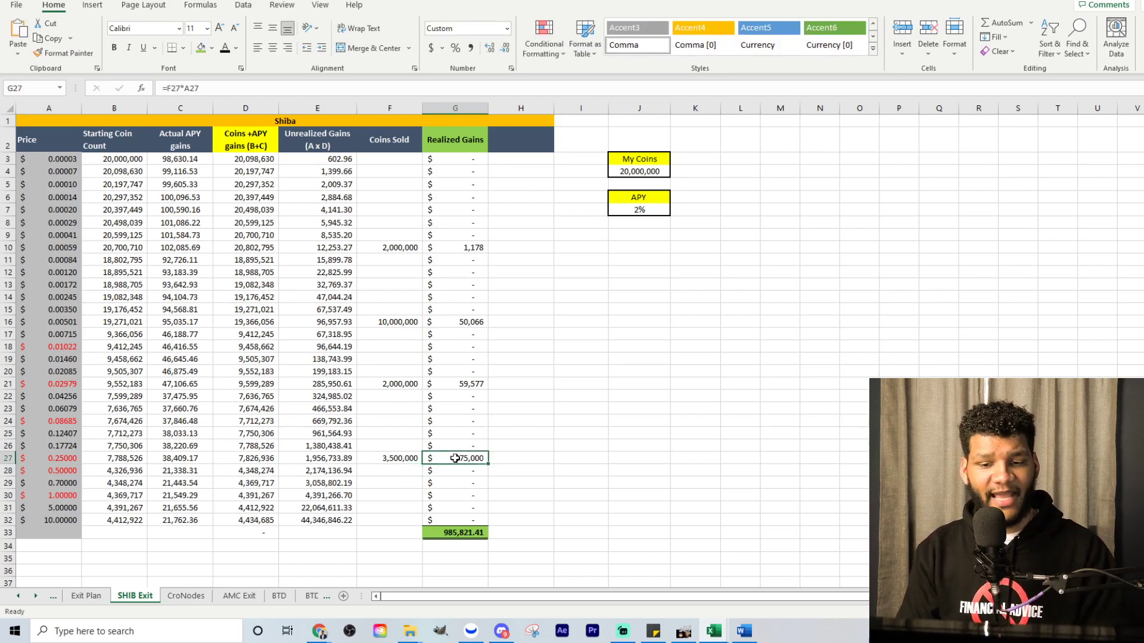
left_click(445, 532)
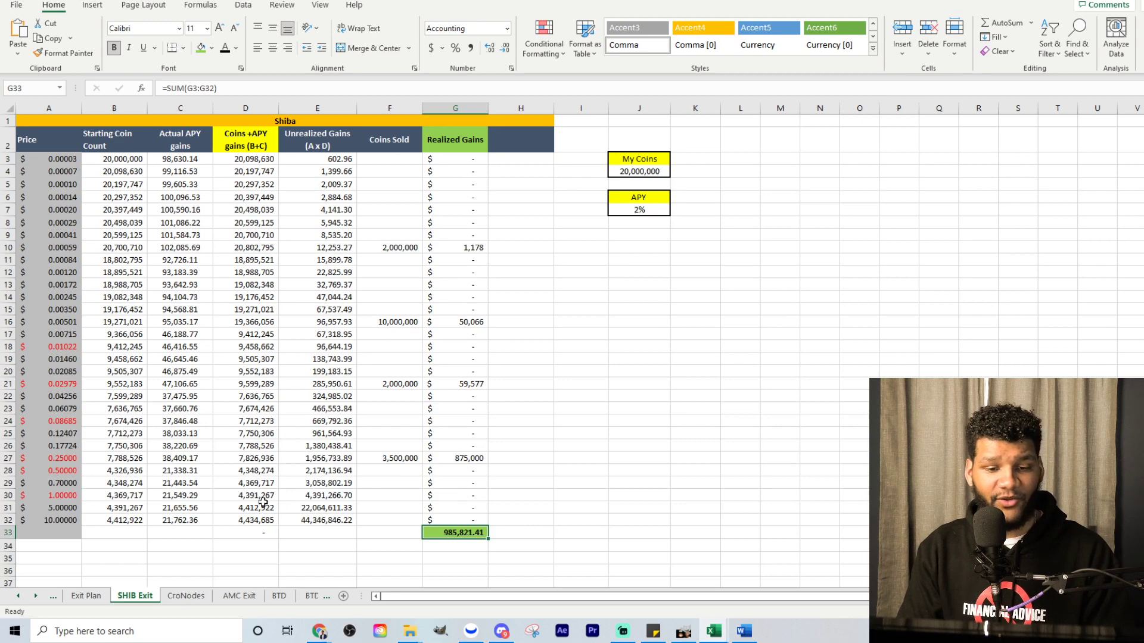
Set F30 to =B30, selling all 4,369,717 remaining coins at $1.00 for 5,355,538.82 total
left_click(377, 498)
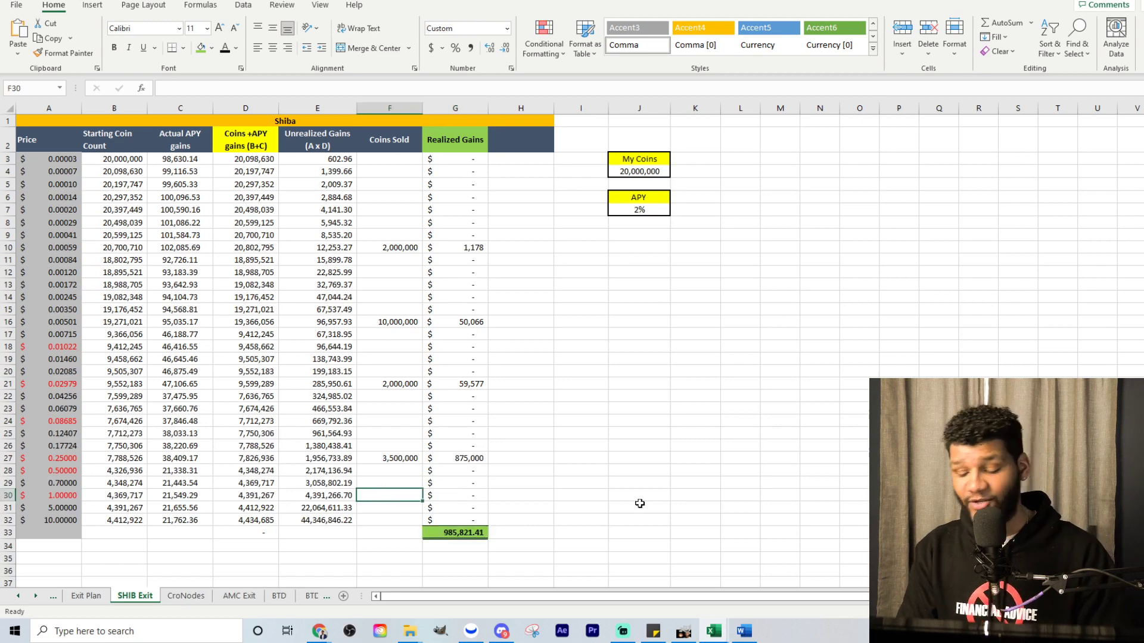
type("=")
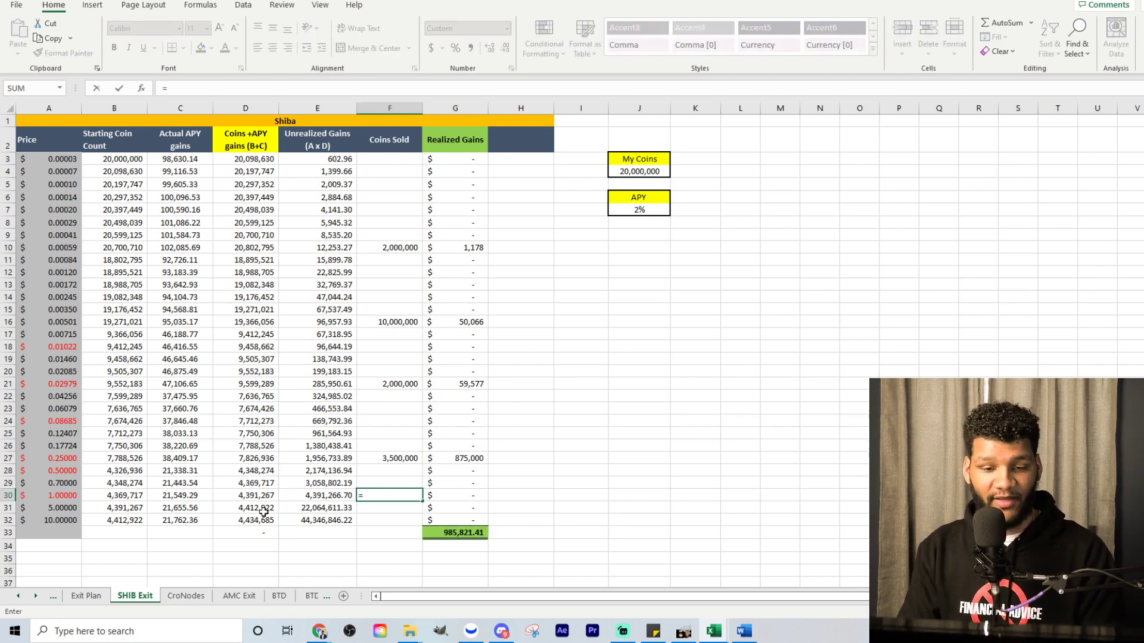
left_click(130, 498)
key("Return")
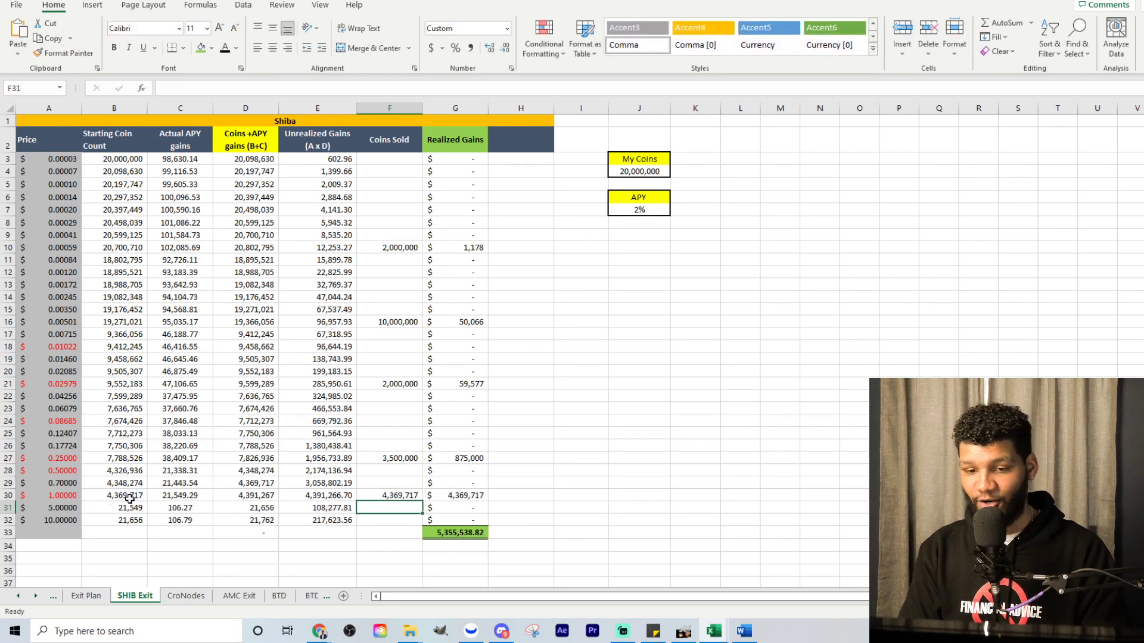